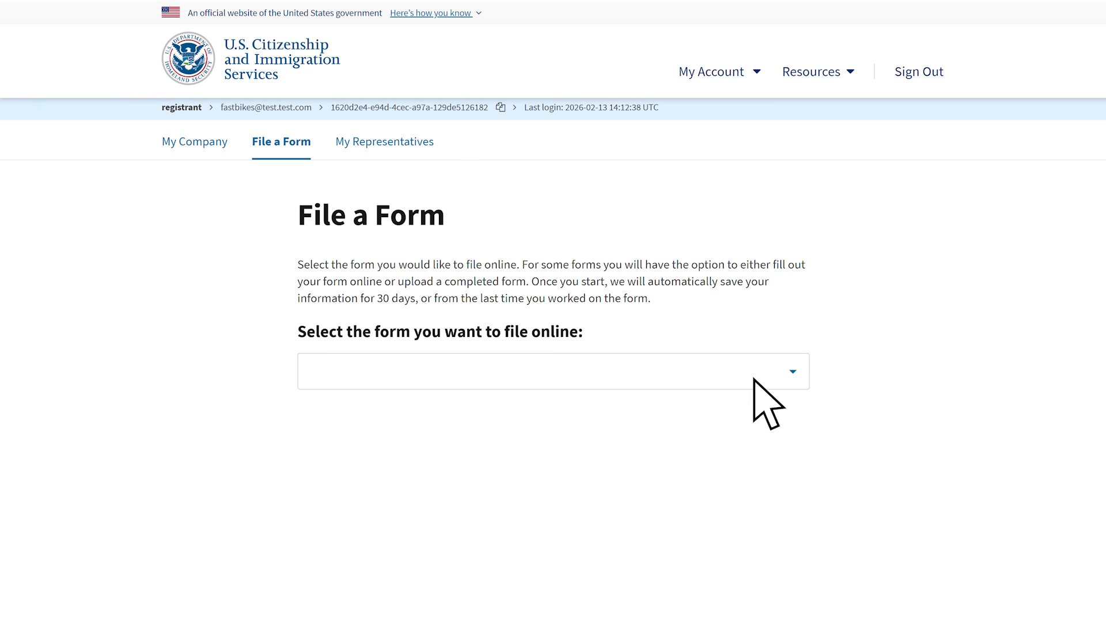
# Select the H-1B Registration form, go through its introduction and privacy notice, and start the registration
pyautogui.click(794, 372)
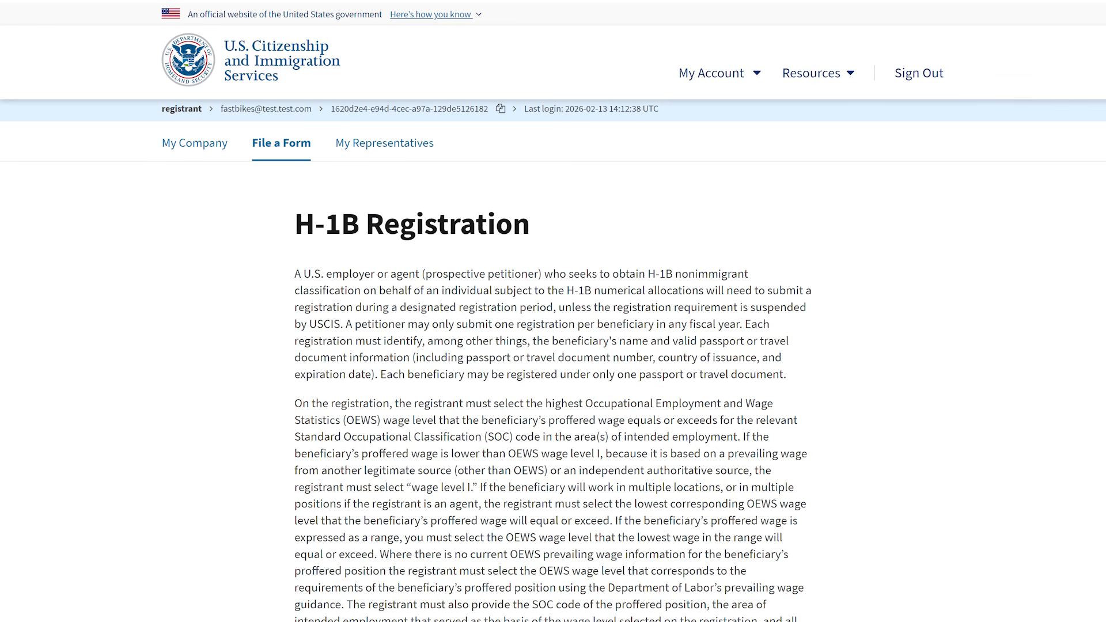
pyautogui.scroll(-3, 553, 311)
pyautogui.scroll(-10, 554, 312)
pyautogui.scroll(-10, 554, 312)
pyautogui.scroll(-6, 553, 311)
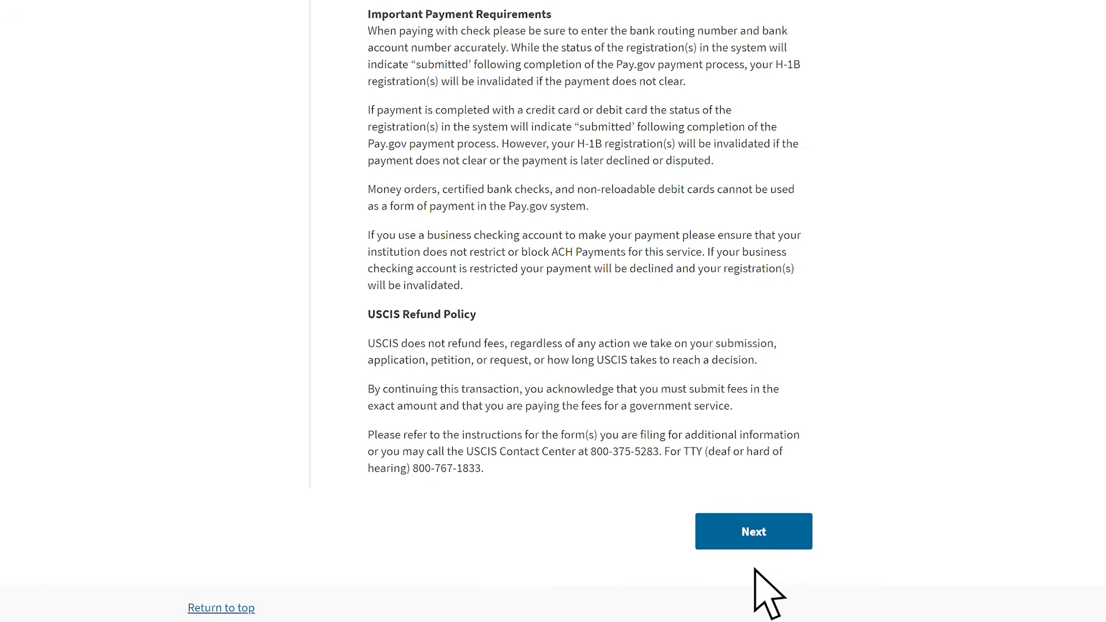
pyautogui.click(778, 537)
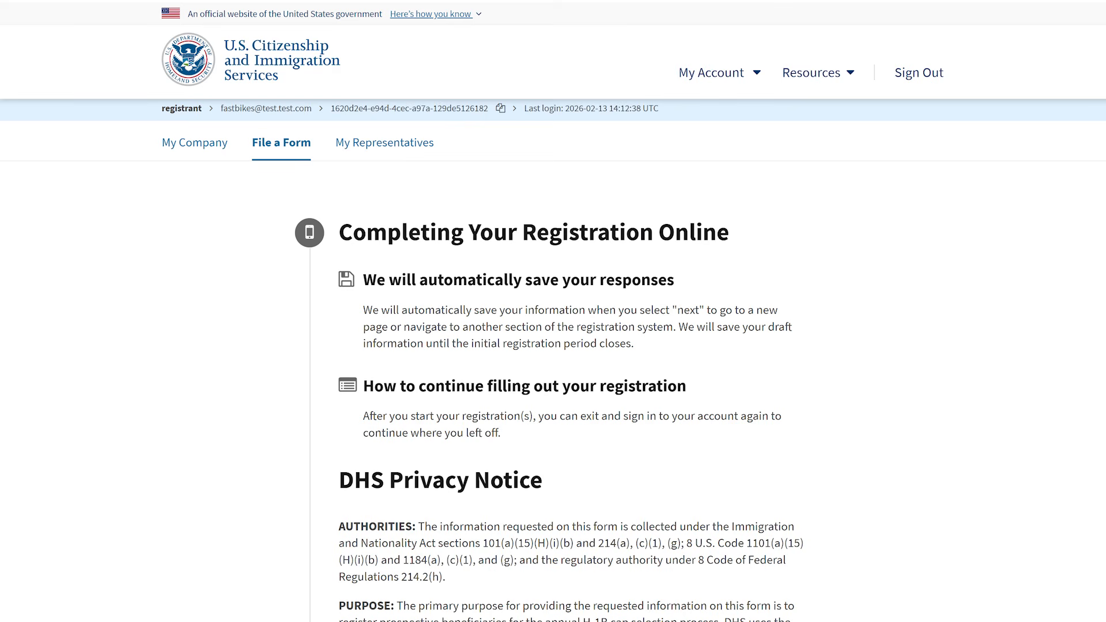
pyautogui.scroll(-18, 553, 311)
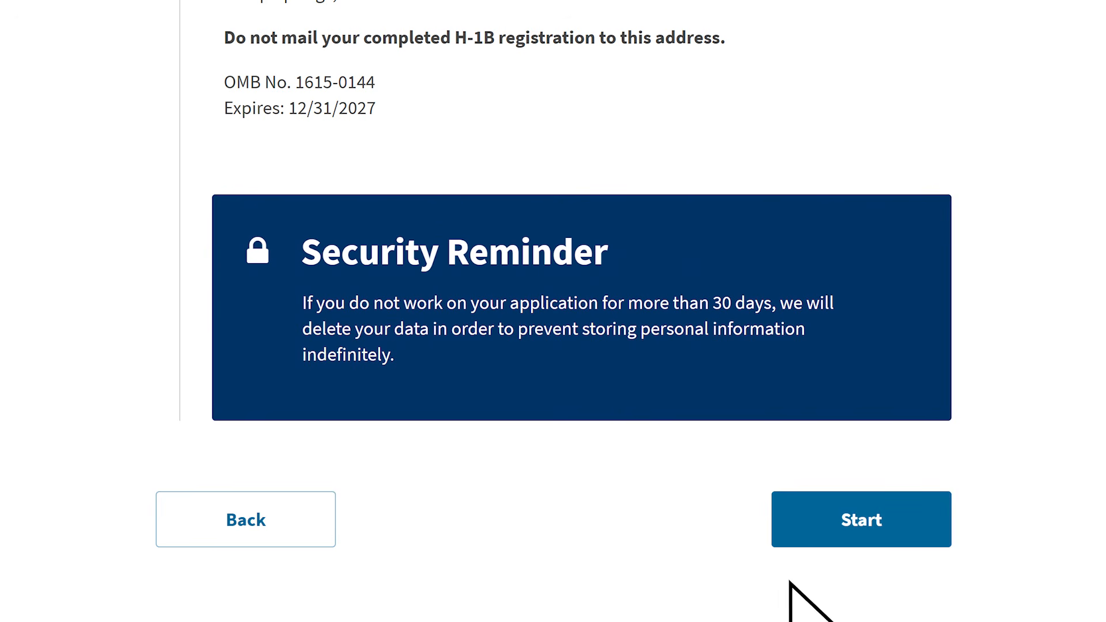
pyautogui.click(900, 518)
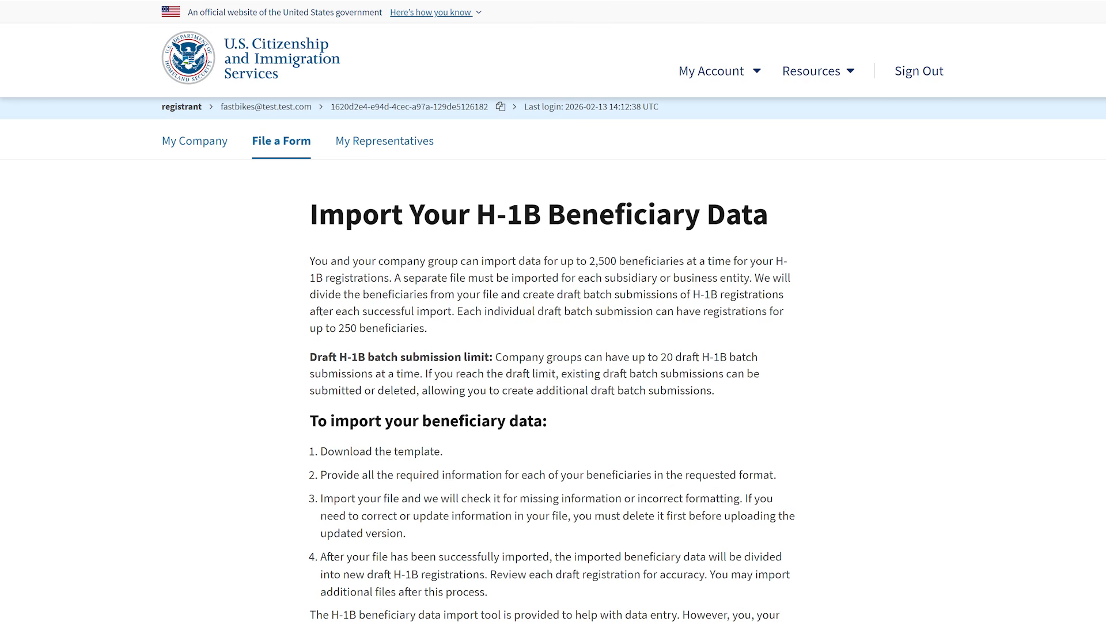
# Upload "Two Errors H1BR Beneficiary Import Template.xlsx" and try to import its beneficiary data
pyautogui.scroll(-6, 554, 311)
pyautogui.scroll(-5, 553, 311)
pyautogui.scroll(-10, 554, 311)
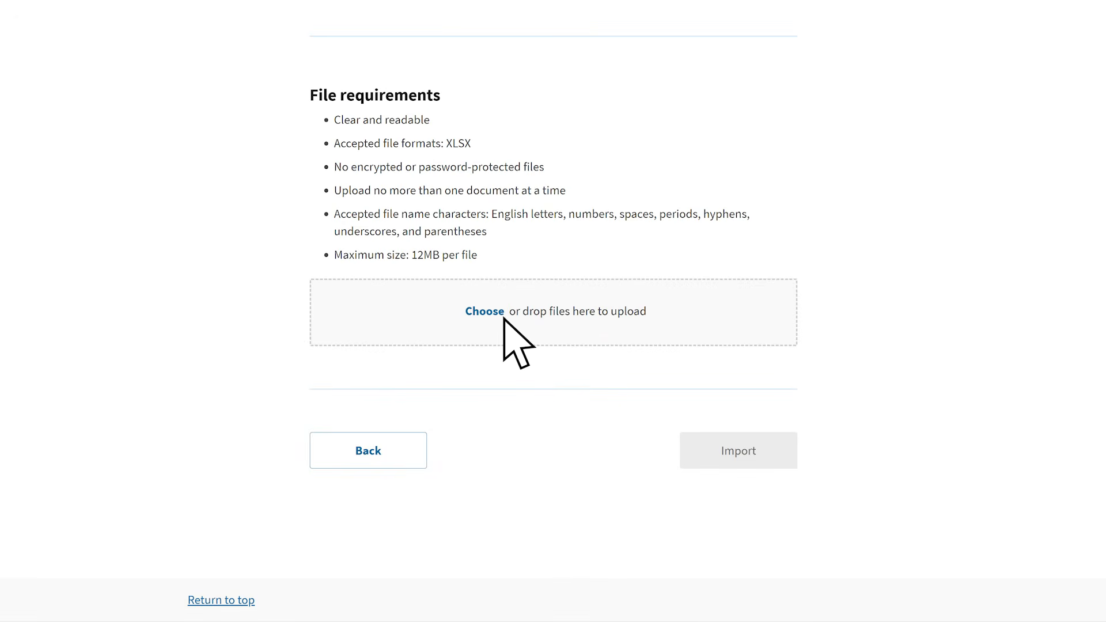
pyautogui.click(484, 311)
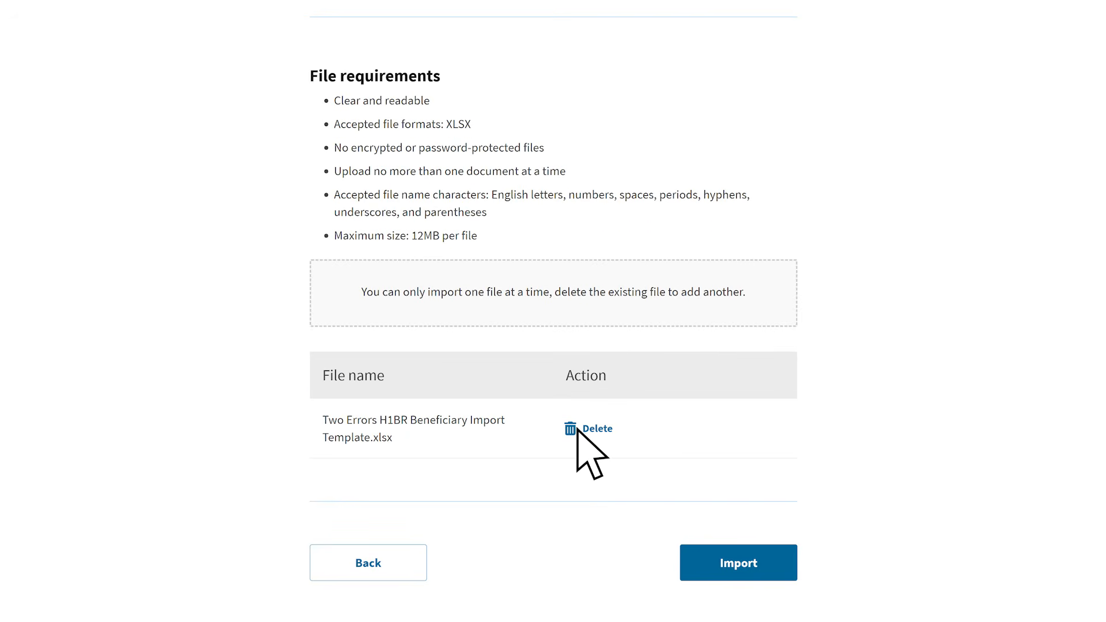
pyautogui.click(771, 571)
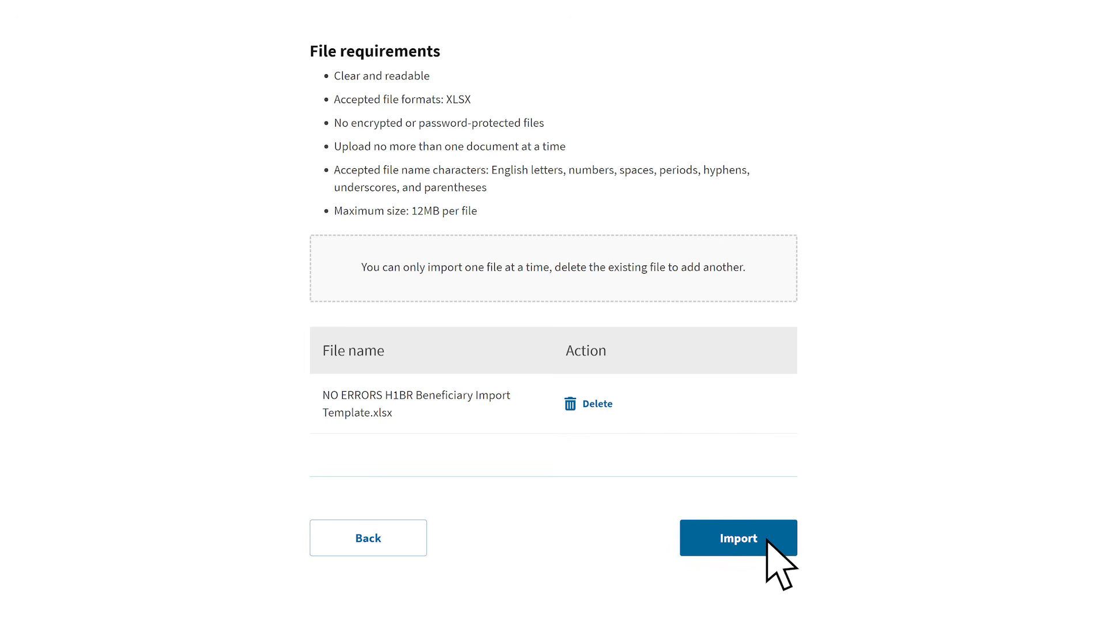
# Import the data from "NO ERRORS H1BR Beneficiary Import Template.xlsx" and look through the company's draft beneficiaries
pyautogui.click(766, 540)
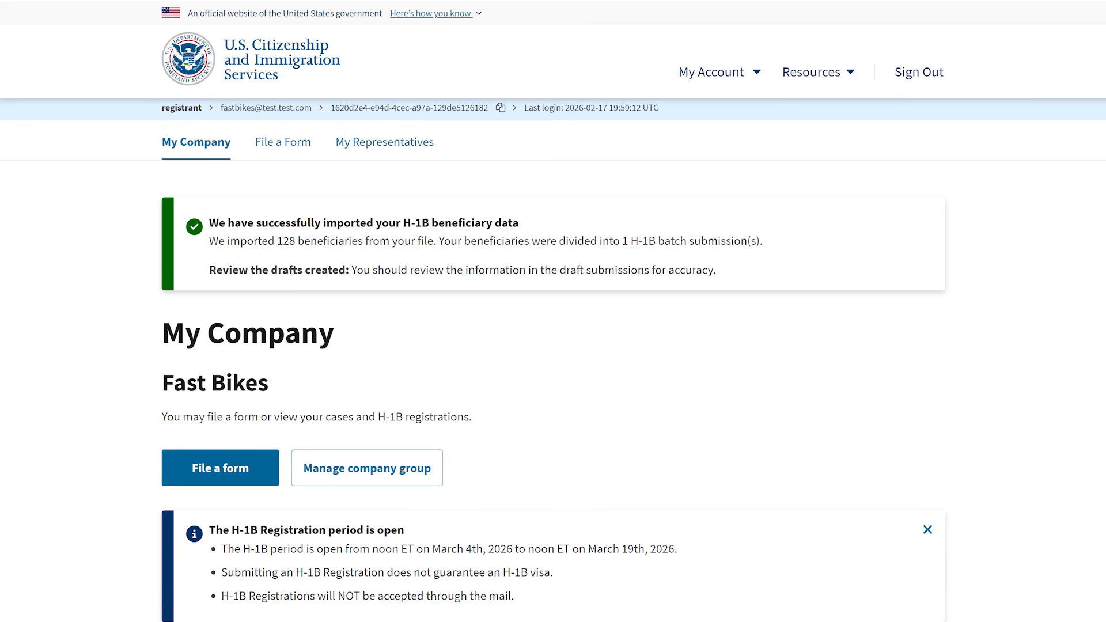
pyautogui.scroll(-10, 554, 311)
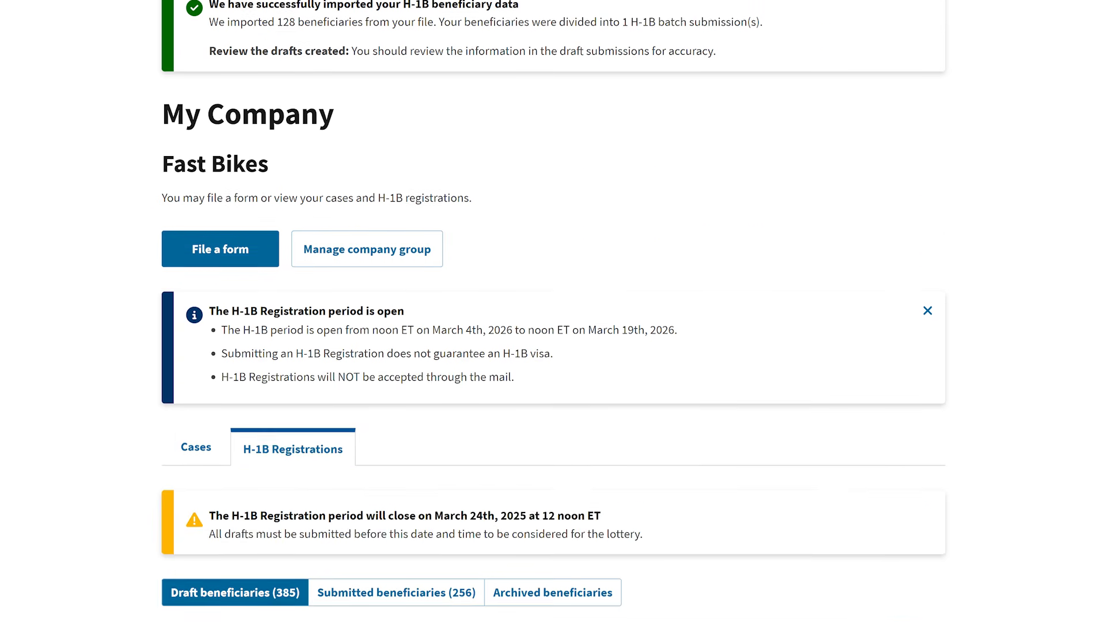
pyautogui.scroll(-4, 553, 311)
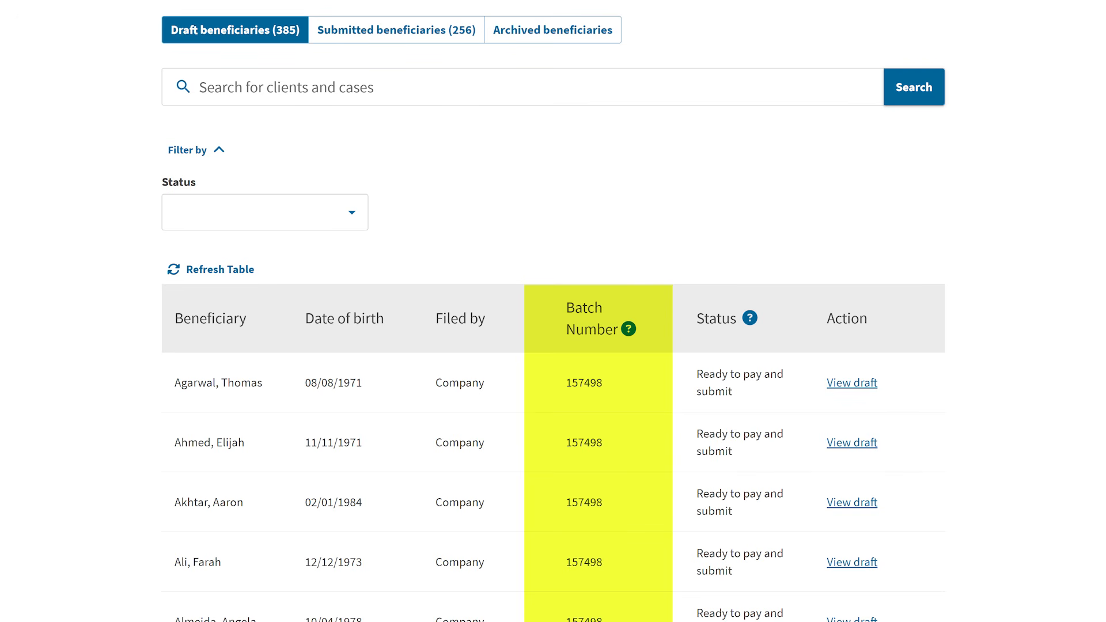
pyautogui.scroll(3, 553, 346)
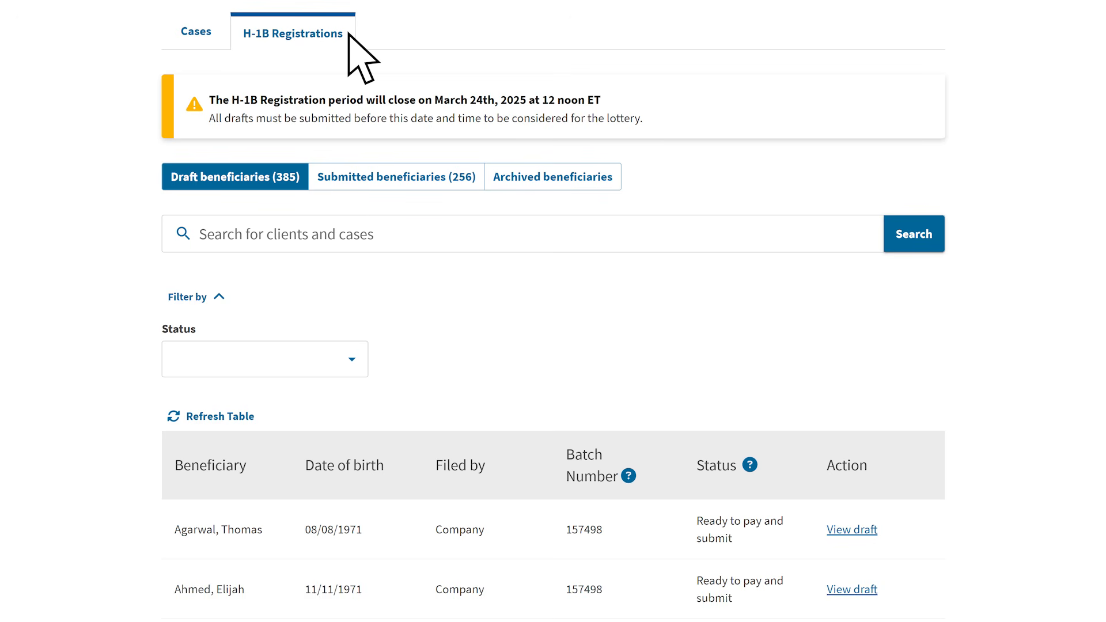
# View the draft of the first listed beneficiary, check its beneficiary table and continue the registration
pyautogui.click(872, 530)
pyautogui.scroll(-4, 553, 311)
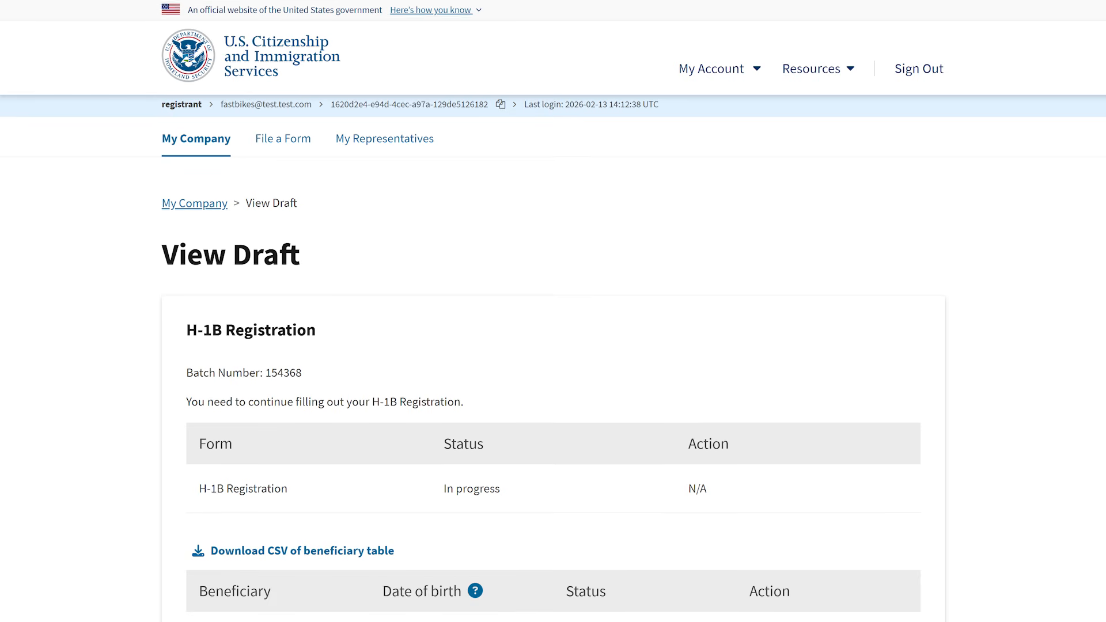
pyautogui.scroll(-3, 553, 311)
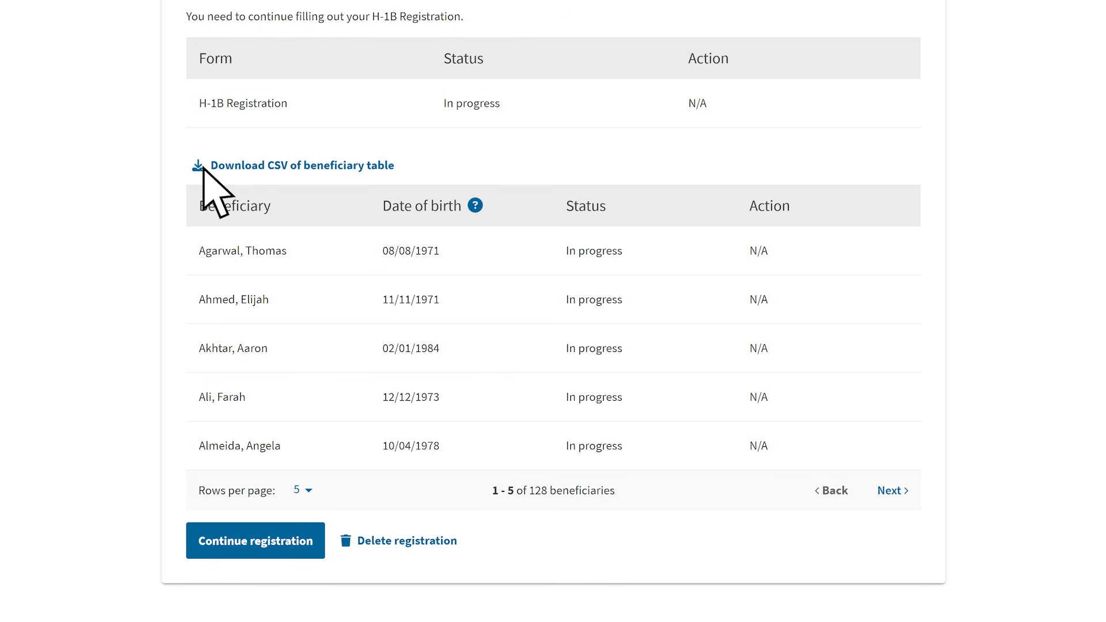
pyautogui.click(311, 546)
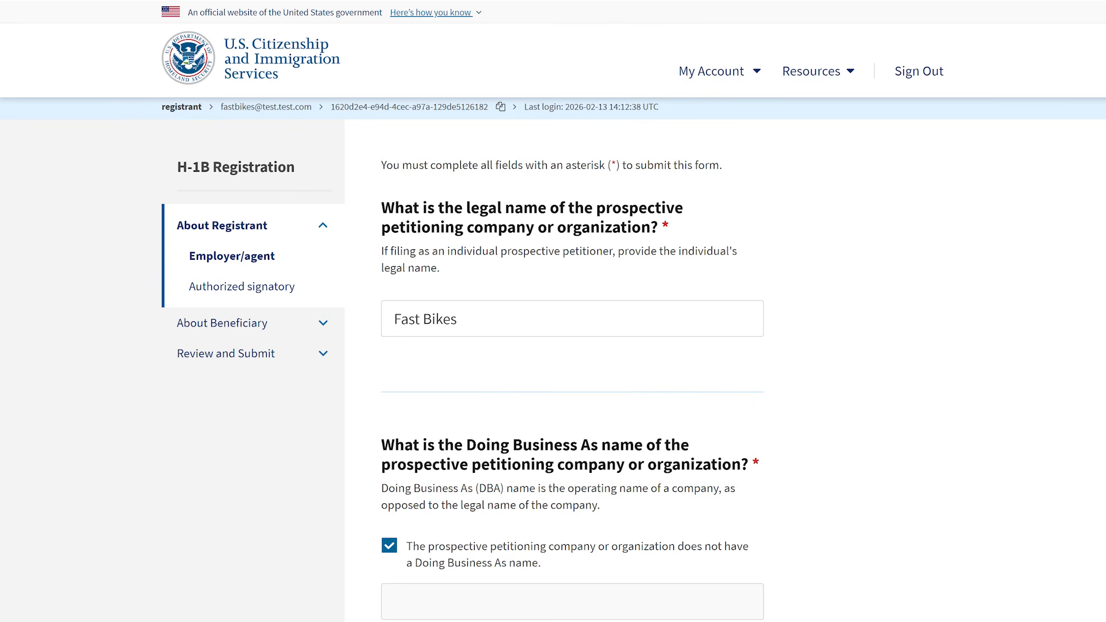
# Review the prospective petitioner's legal name, Doing Business As name, EIN and office address, and continue to the authorized signatory section
pyautogui.scroll(-1, 553, 311)
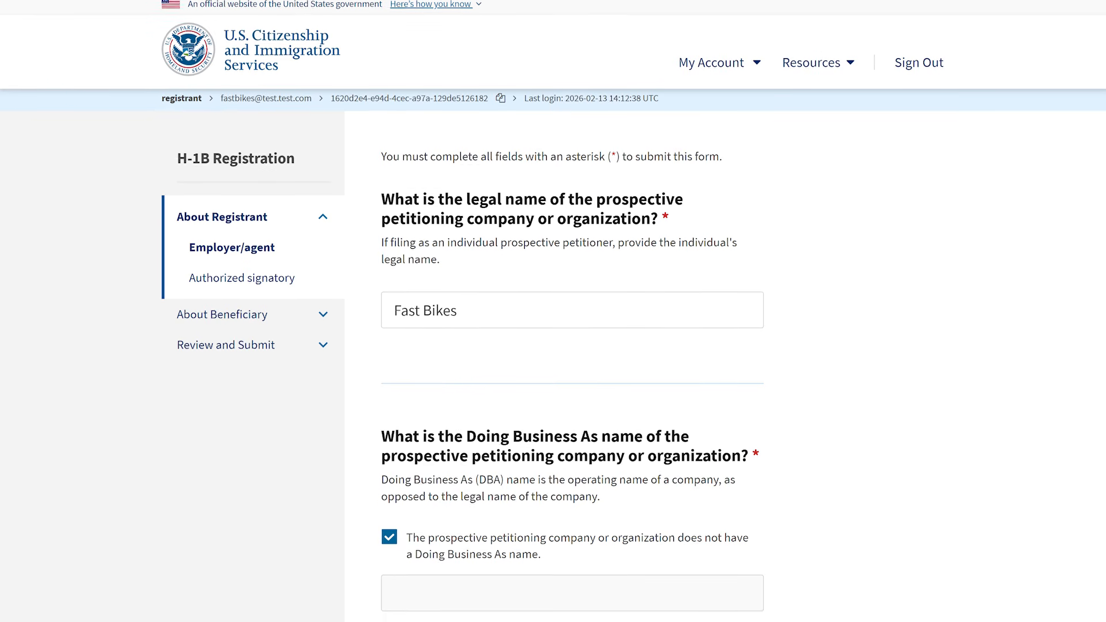
pyautogui.scroll(-4, 553, 311)
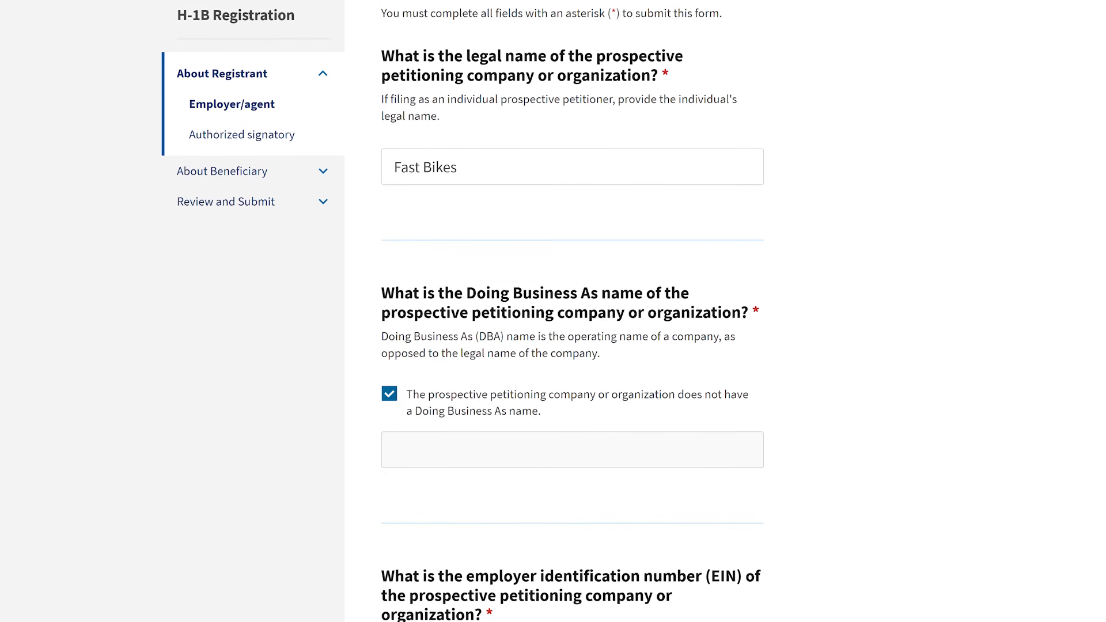
pyautogui.scroll(-5, 553, 311)
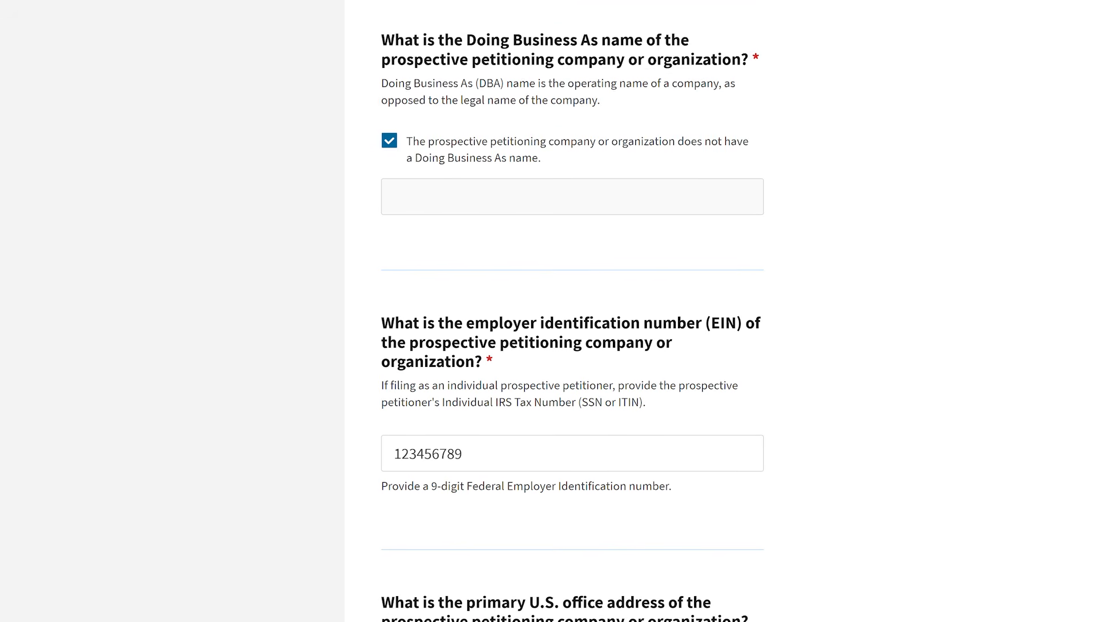
pyautogui.scroll(-5, 553, 311)
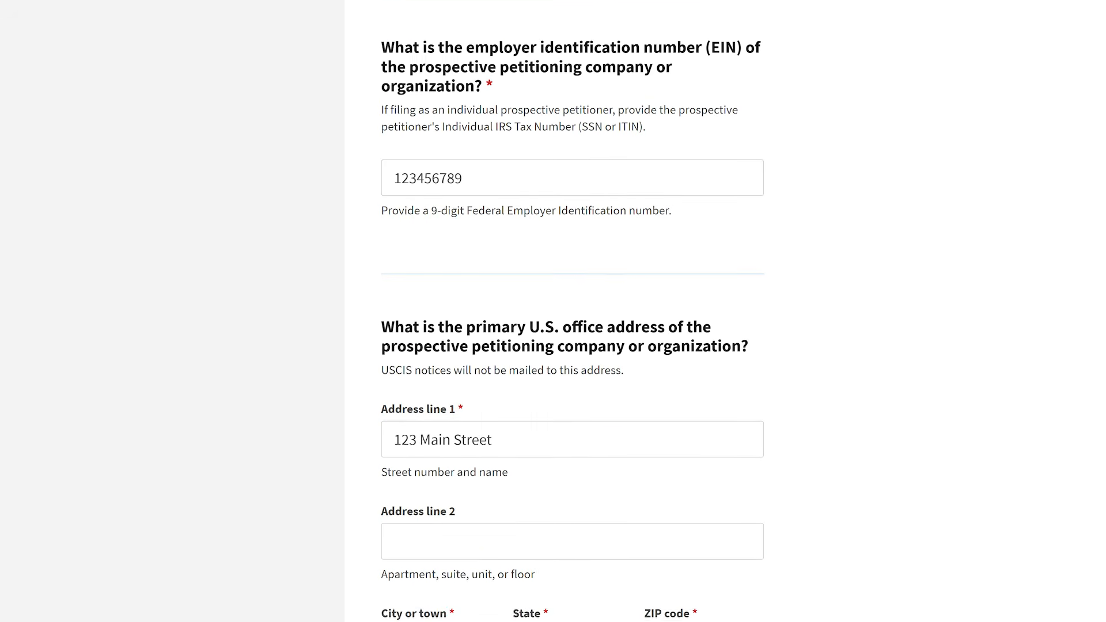
pyautogui.scroll(-3, 553, 311)
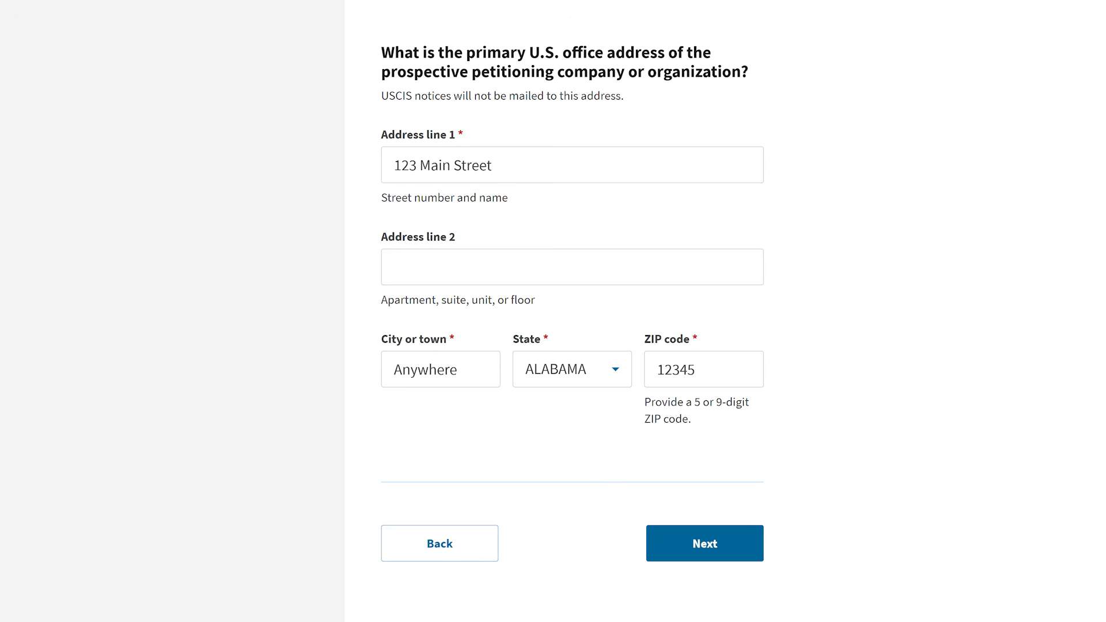
pyautogui.click(726, 542)
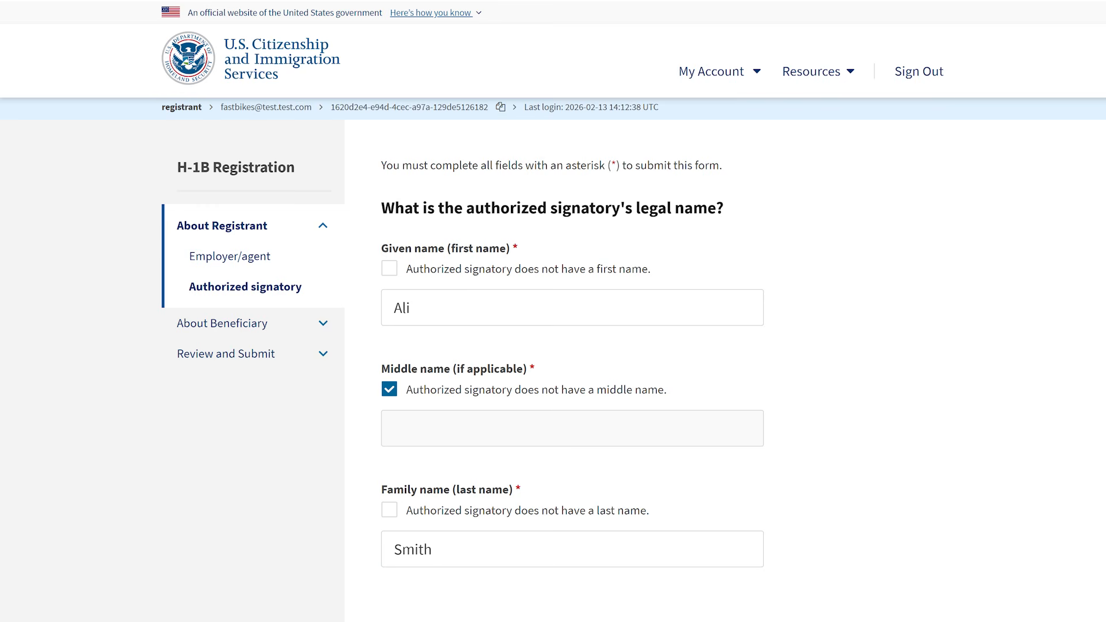
# Review the authorized signatory's name, title and contact information, and continue to the beneficiary information
pyautogui.scroll(-7, 553, 312)
pyautogui.scroll(-5, 553, 311)
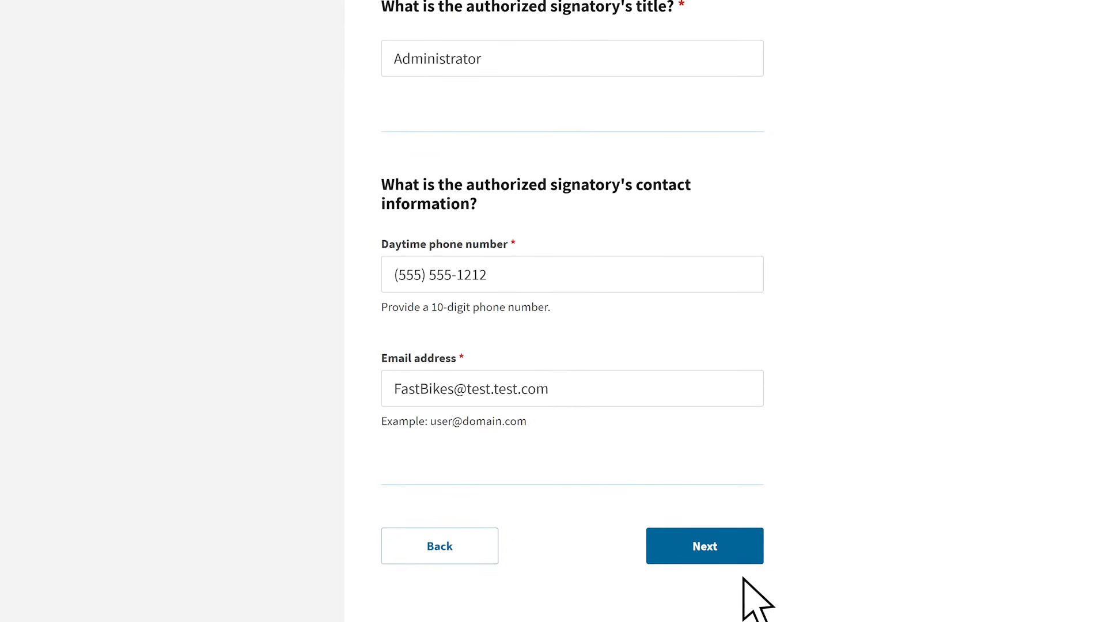
pyautogui.click(726, 550)
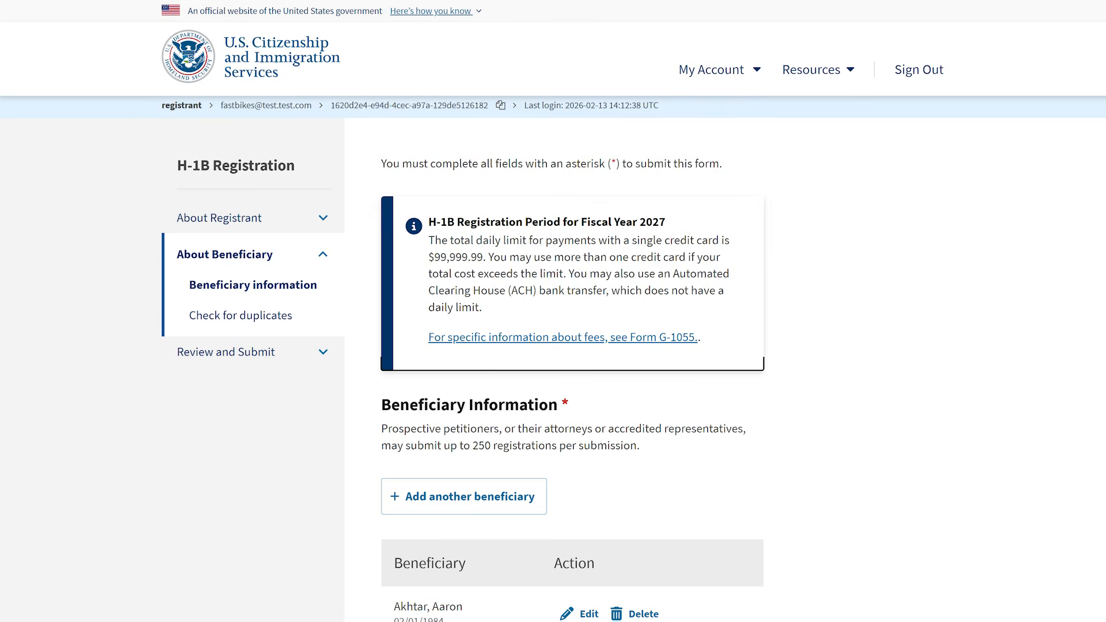
# Review the list of imported beneficiaries and continue to the duplicates check
pyautogui.scroll(-3, 554, 312)
pyautogui.scroll(-5, 554, 312)
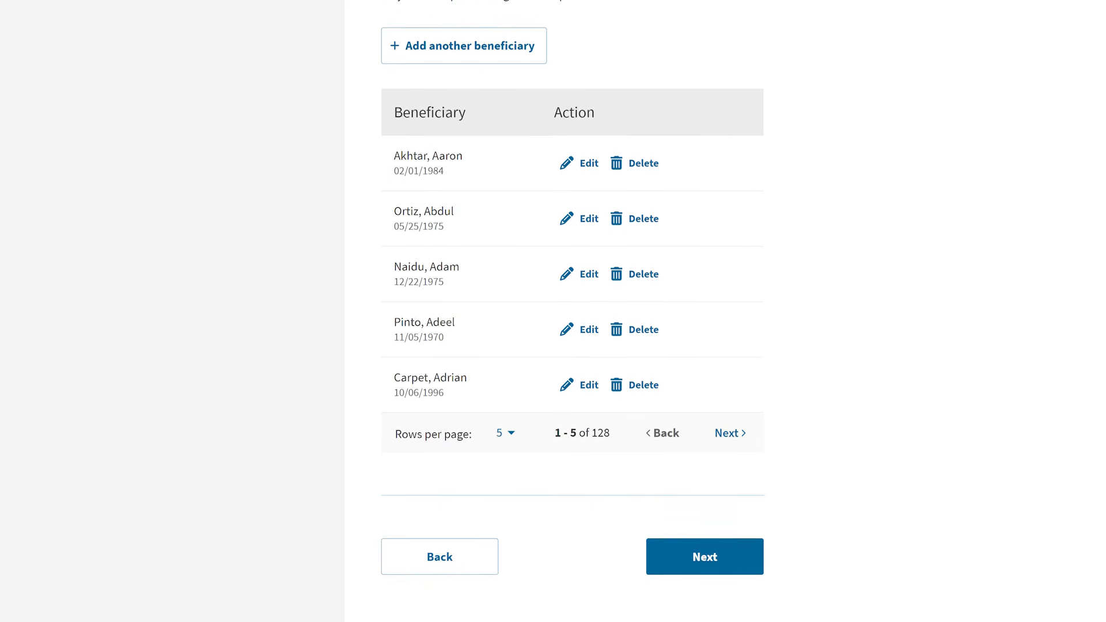
pyautogui.click(727, 549)
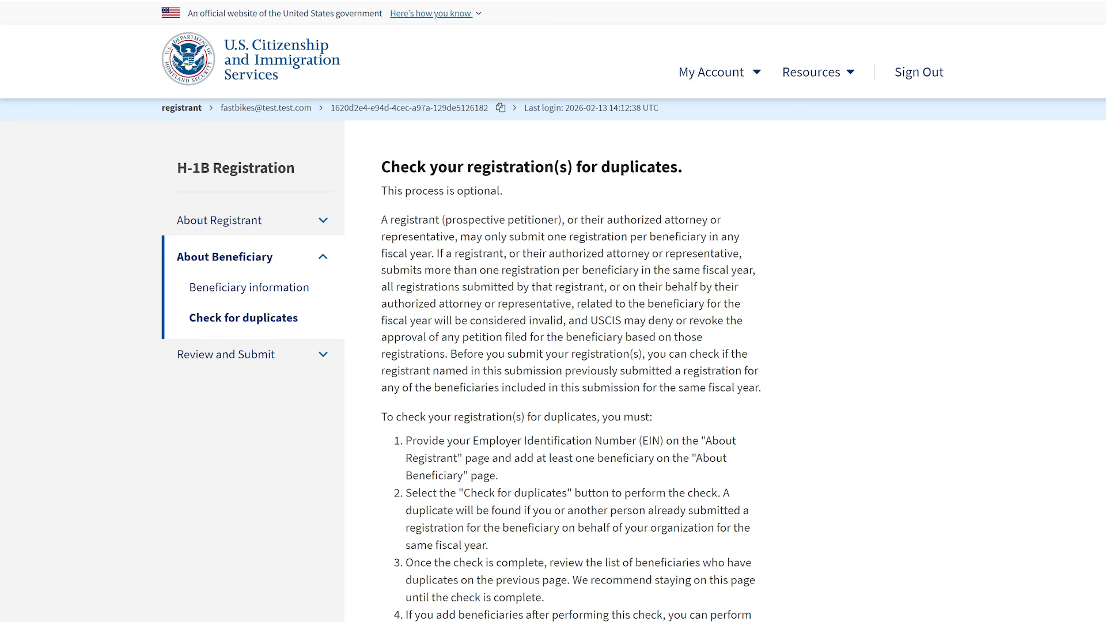
# Read the instructions for the optional duplicates check and continue to the registration review
pyautogui.scroll(-3, 554, 312)
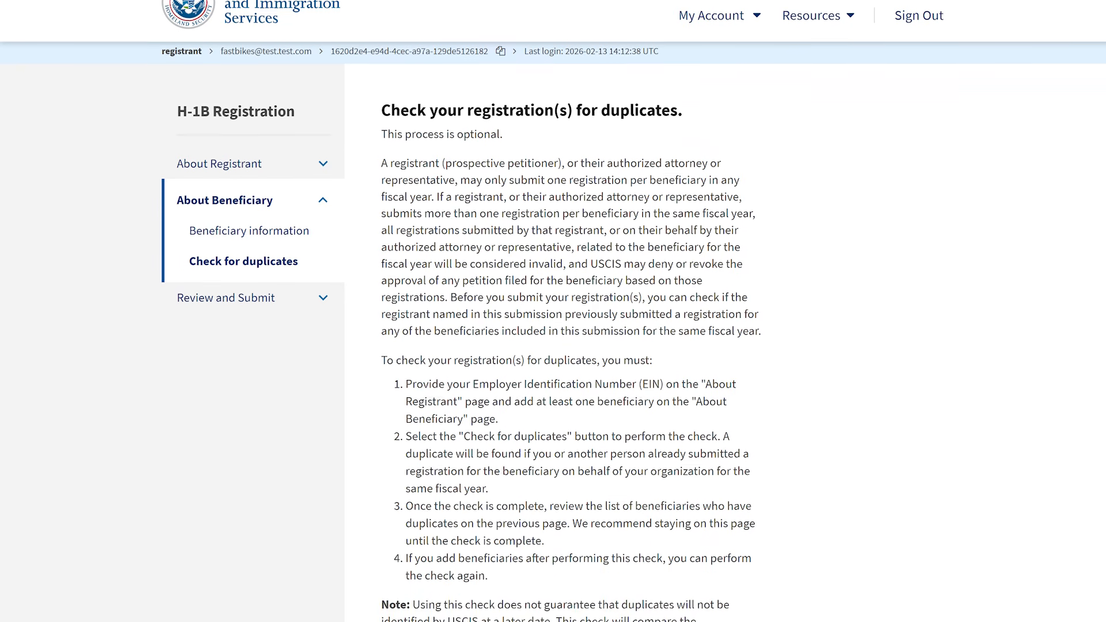
pyautogui.scroll(-4, 553, 311)
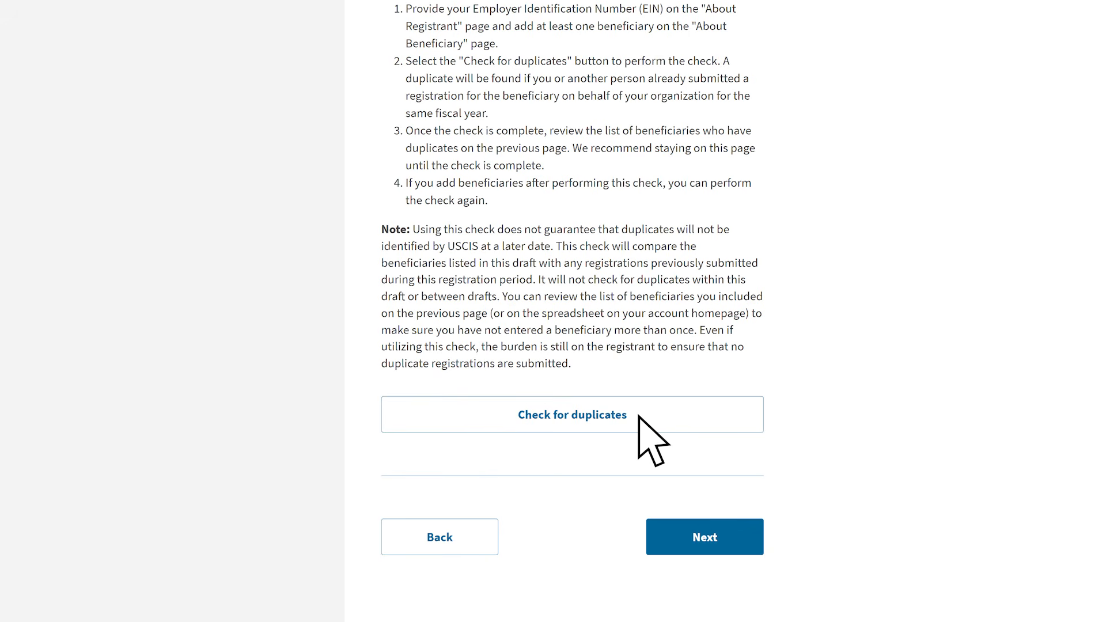
pyautogui.click(734, 552)
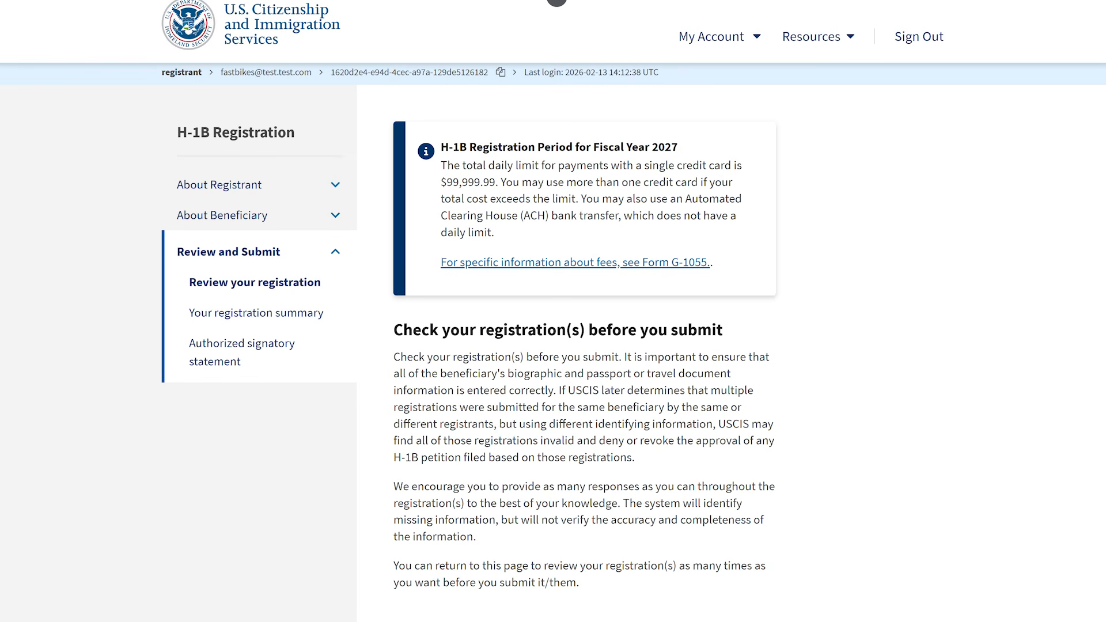
# Review the submission filing fee, refund policy and alerts, and continue to the registration summary
pyautogui.scroll(-4, 553, 312)
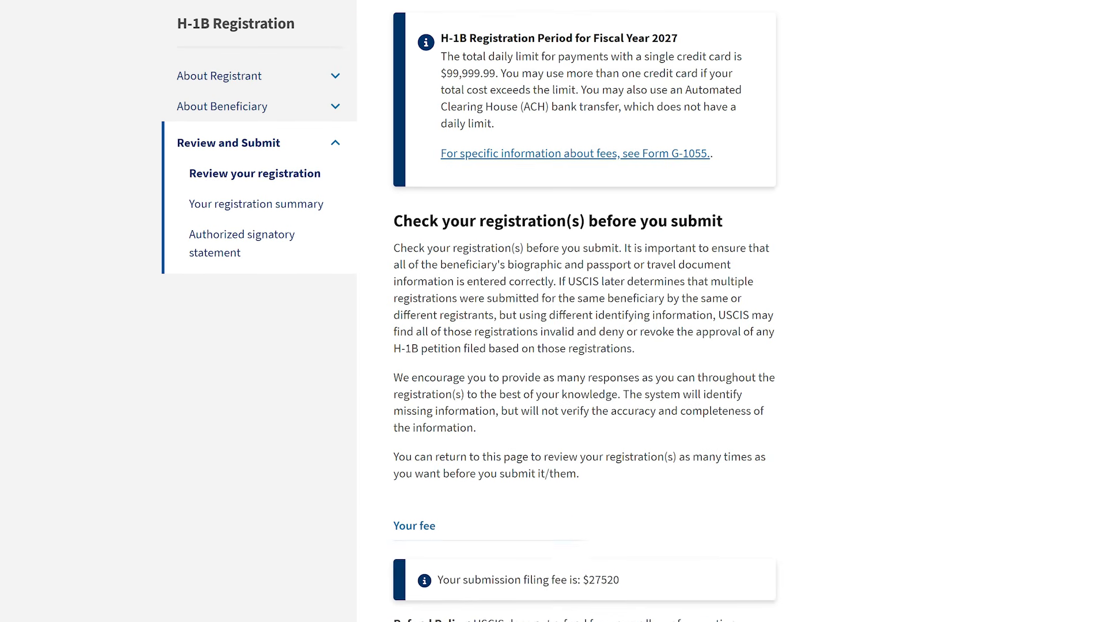
pyautogui.scroll(-5, 553, 311)
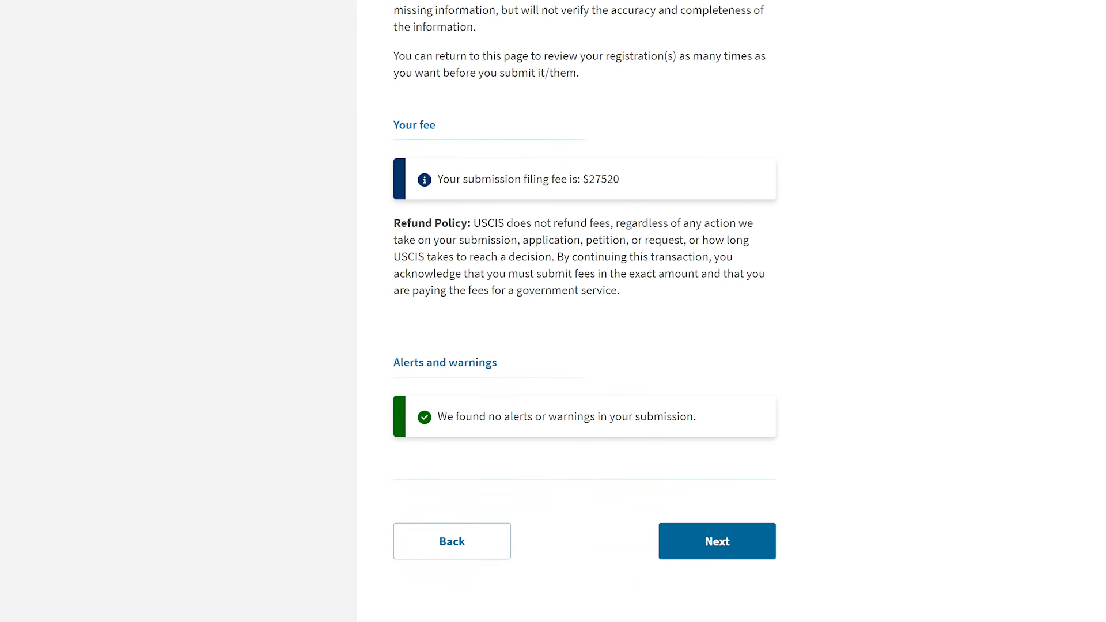
pyautogui.click(747, 546)
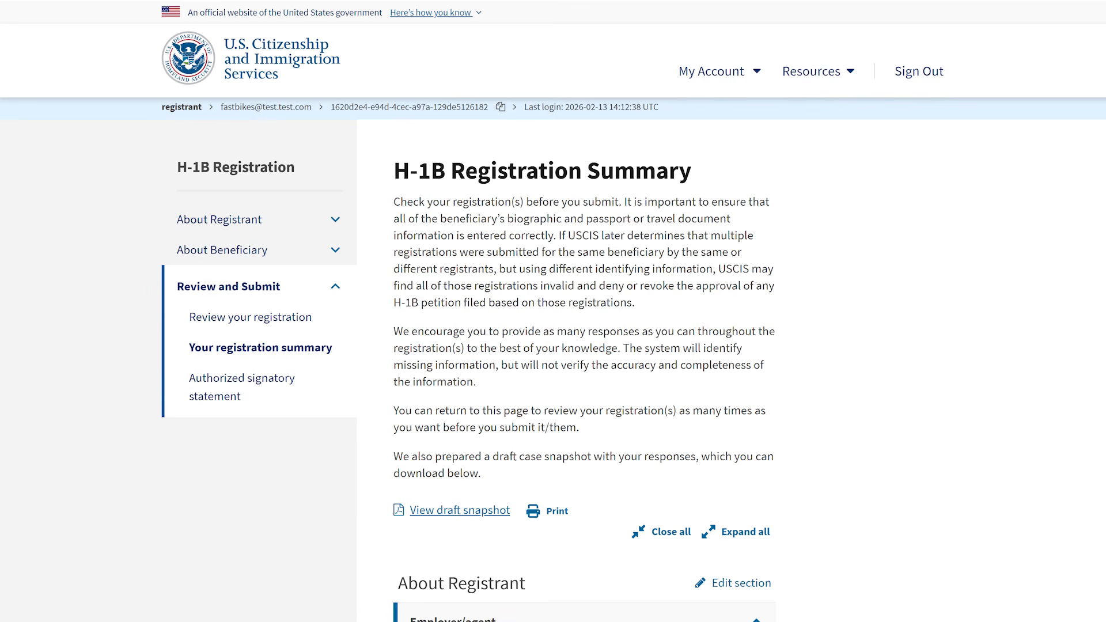
# Review the H-1B registration summary, agree to the authorized signatory's statement and continue to the signature
pyautogui.scroll(-15, 585, 346)
pyautogui.scroll(-15, 585, 311)
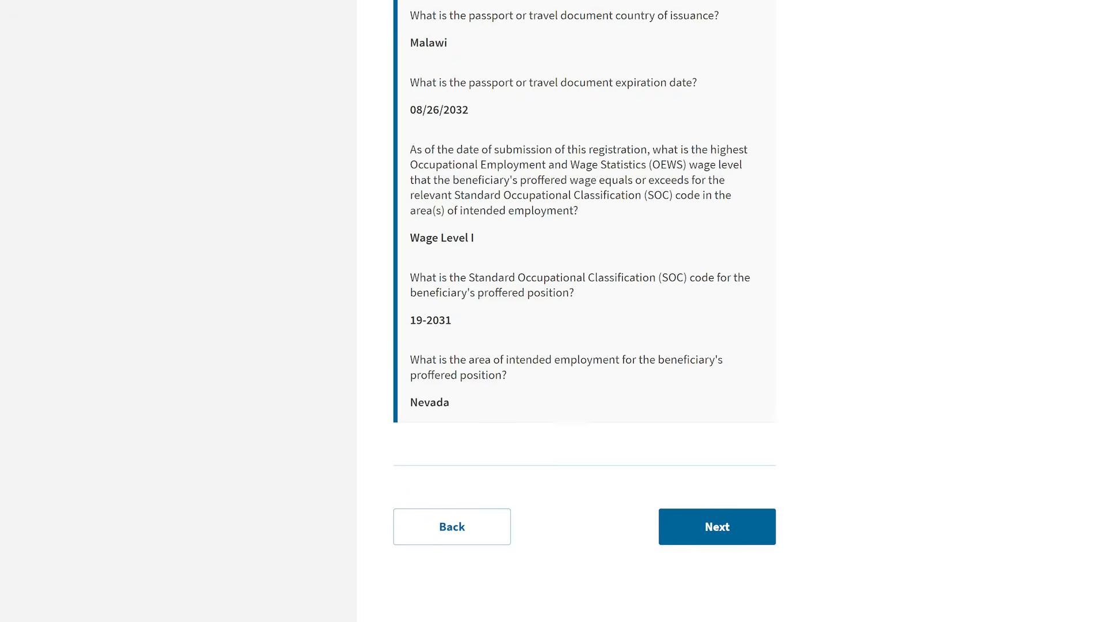
pyautogui.scroll(-1, 585, 311)
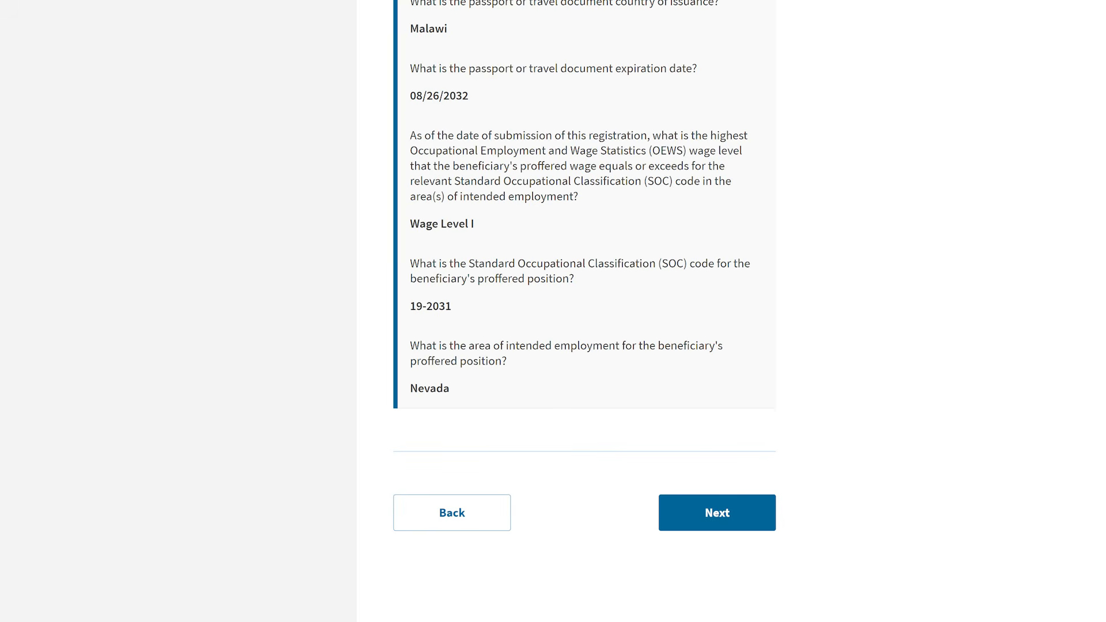
pyautogui.click(744, 517)
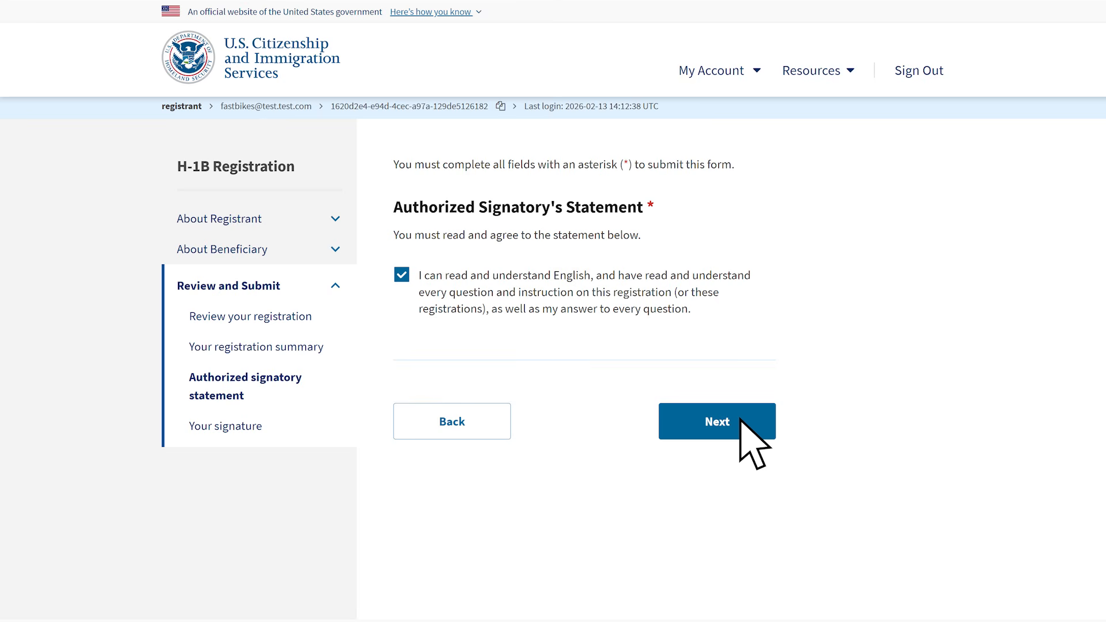
pyautogui.click(743, 424)
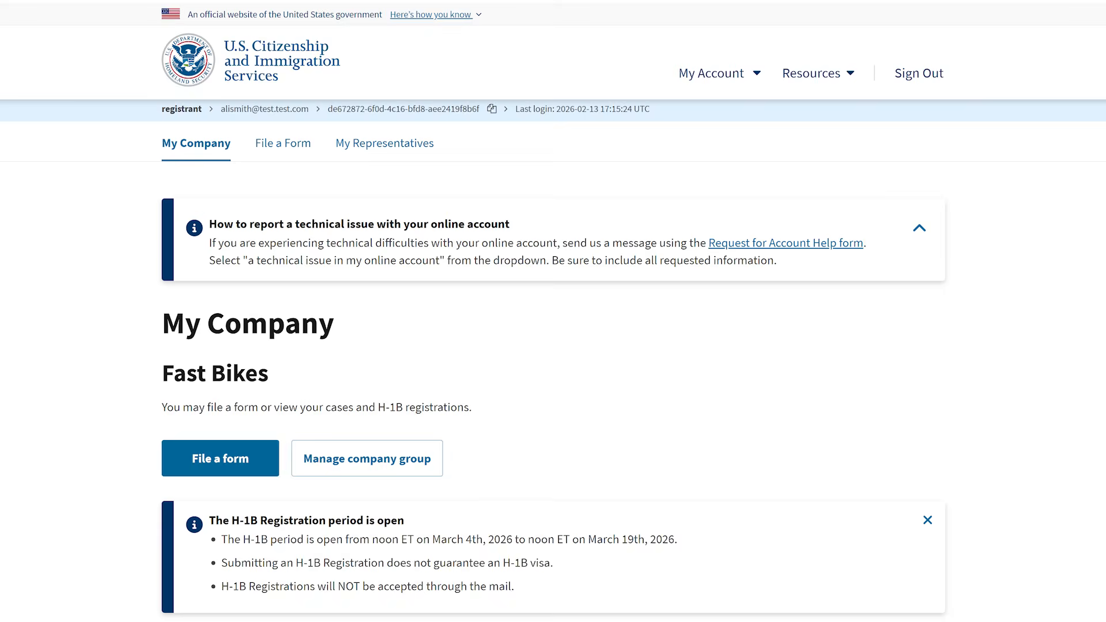
# Examine the batch numbers and statuses of the draft and submitted beneficiaries on the company page
pyautogui.scroll(-10, 553, 311)
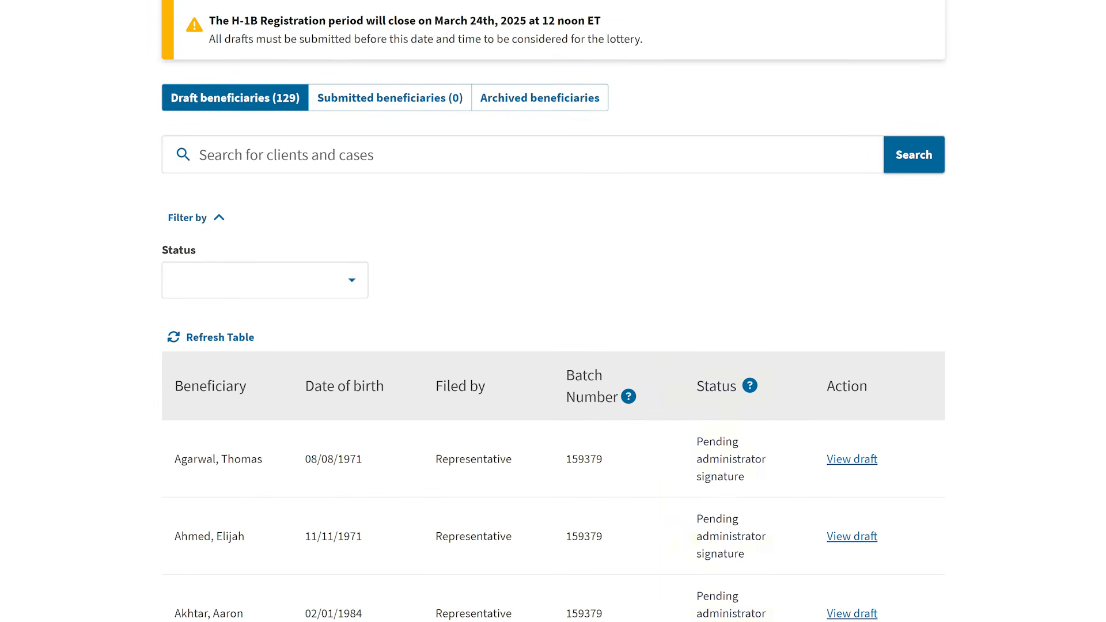
pyautogui.scroll(-1, 554, 311)
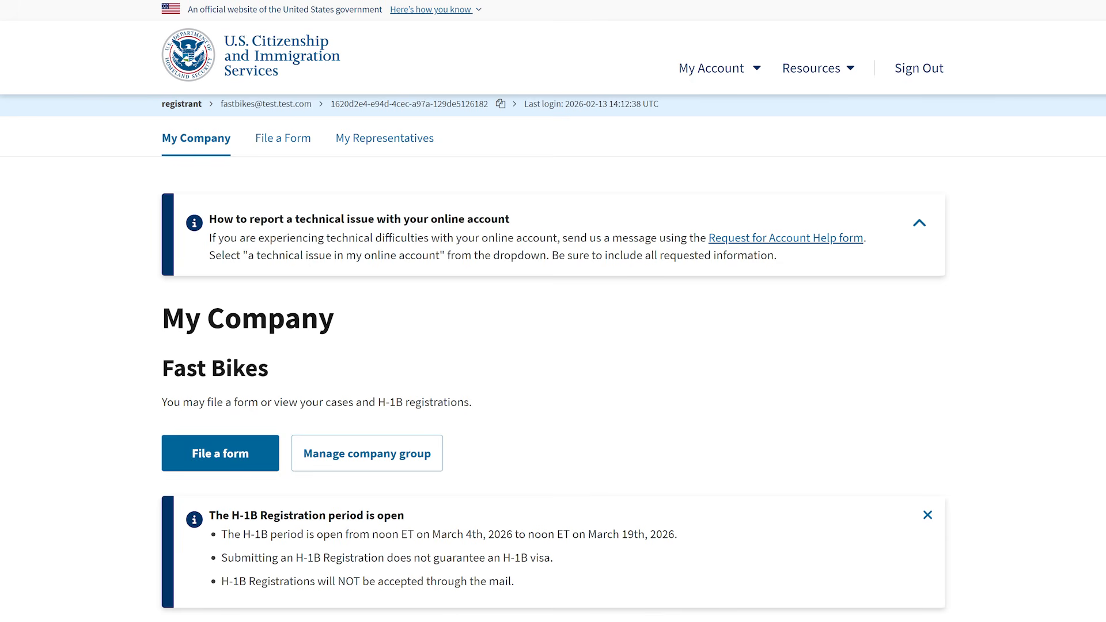
pyautogui.scroll(-12, 553, 311)
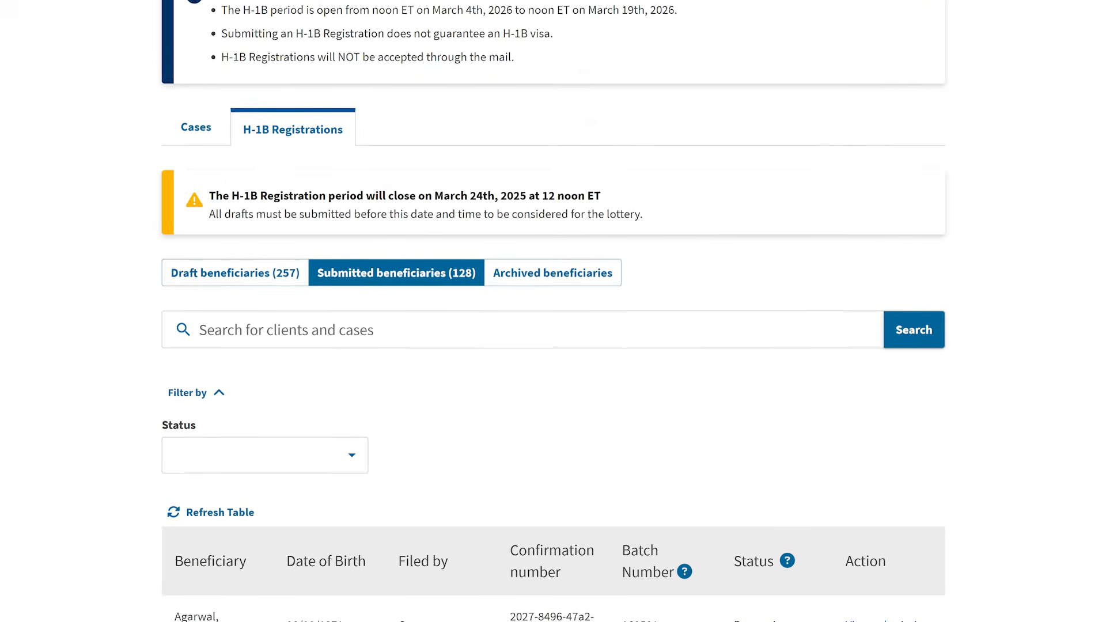
pyautogui.scroll(-1, 553, 312)
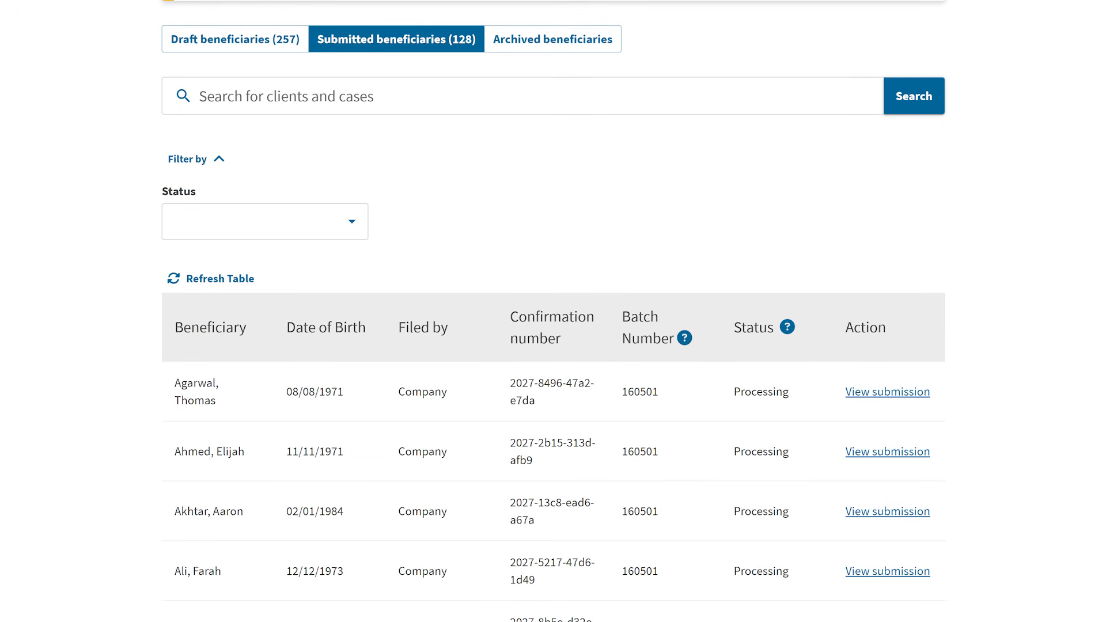